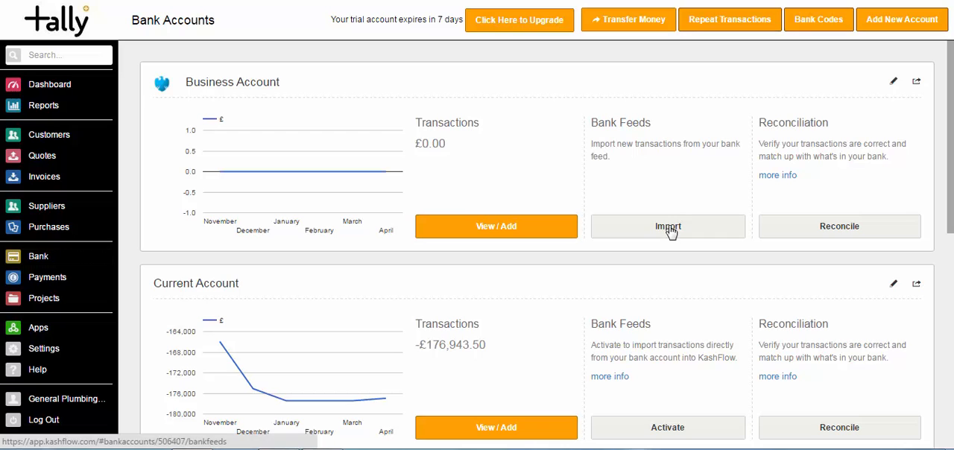
In the Business Account's bank feed, start a new matching rule for Money In transactions containing "Interest".
{"action": "left_click", "coordinate": [669, 227]}
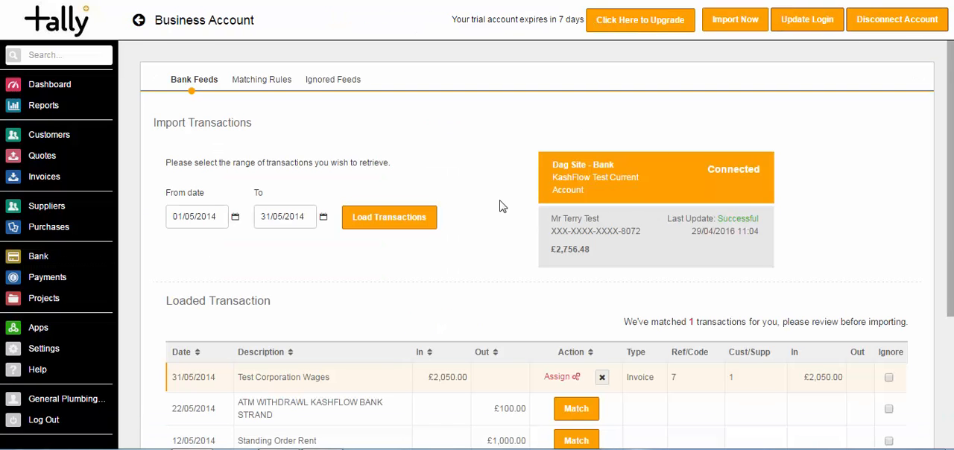
{"action": "left_click", "coordinate": [257, 85]}
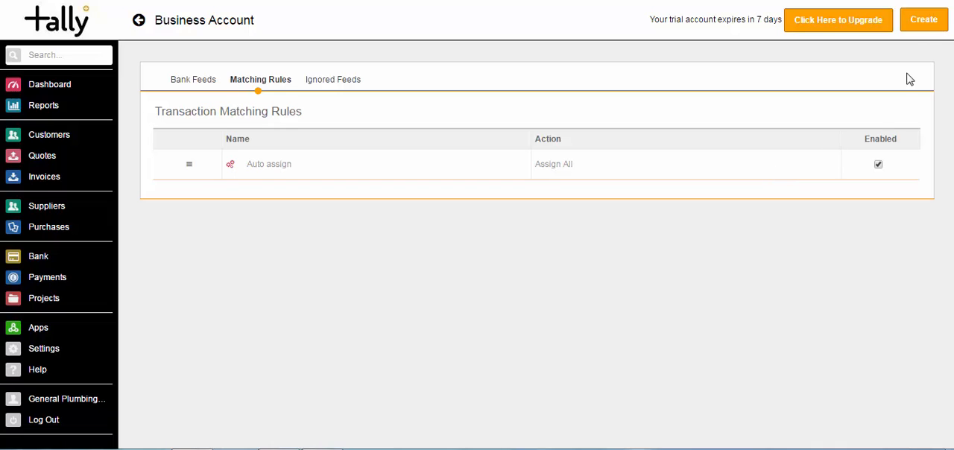
{"action": "left_click", "coordinate": [924, 23]}
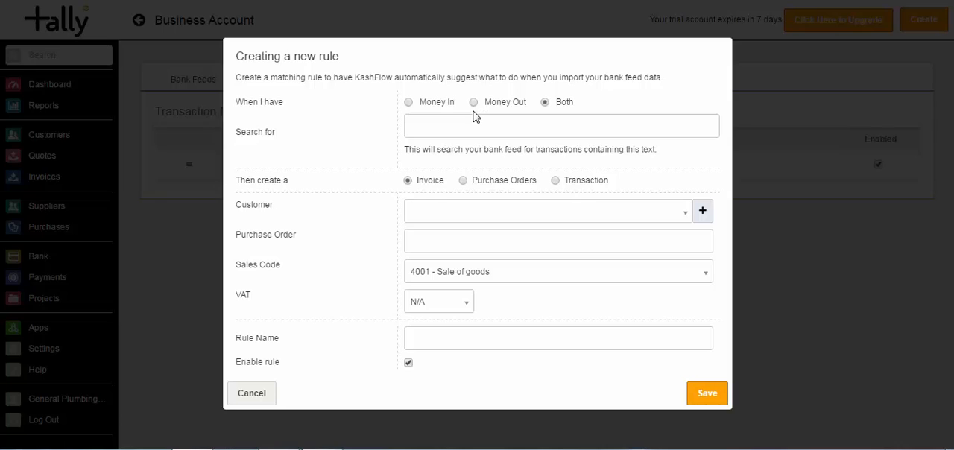
{"action": "left_click", "coordinate": [408, 102]}
{"action": "left_click", "coordinate": [432, 130]}
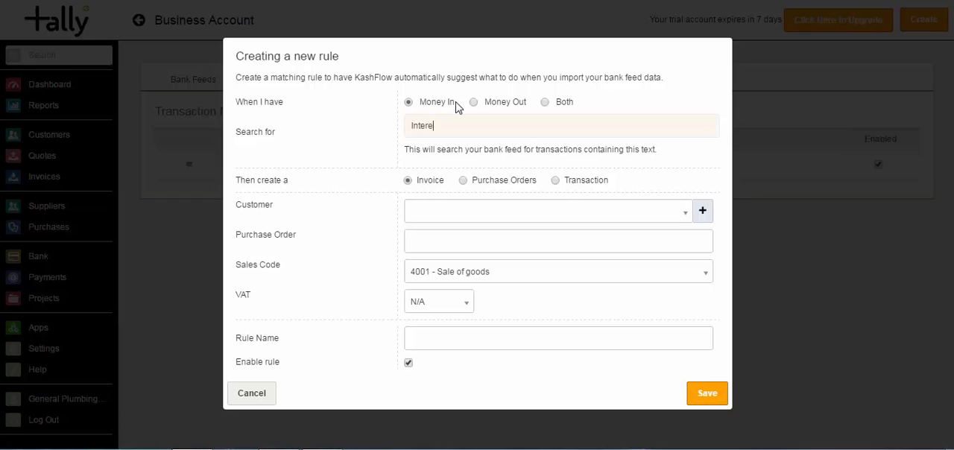
Make the rule create a transaction with code 7903 - Interest Received, name it "Interest" and save it.
{"action": "left_click", "coordinate": [556, 182]}
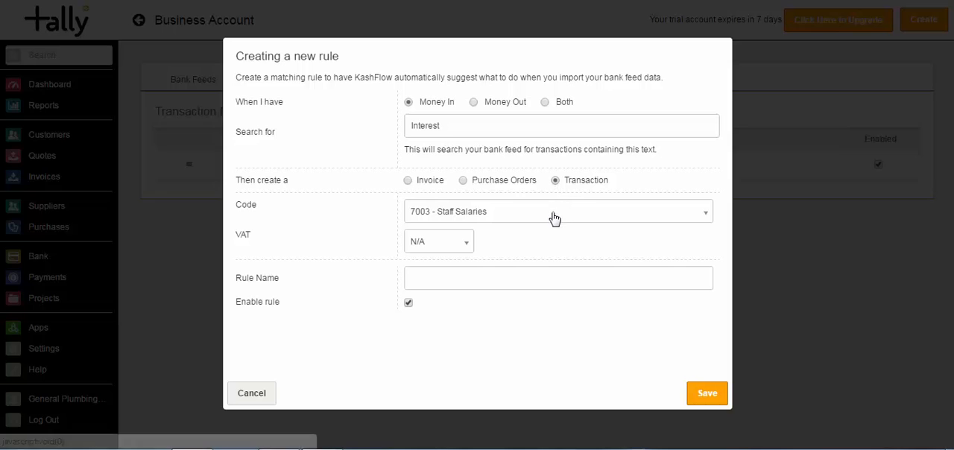
{"action": "left_click", "coordinate": [553, 216]}
{"action": "type", "text": "inter"}
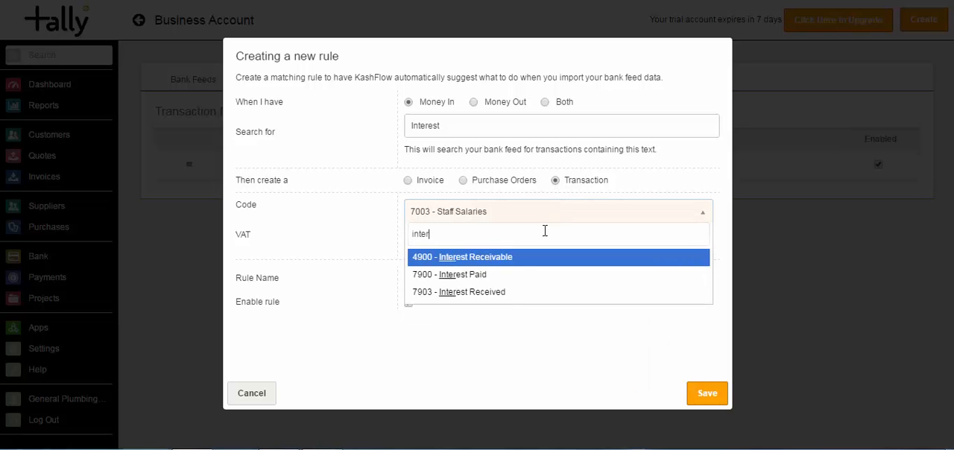
{"action": "left_click", "coordinate": [512, 293]}
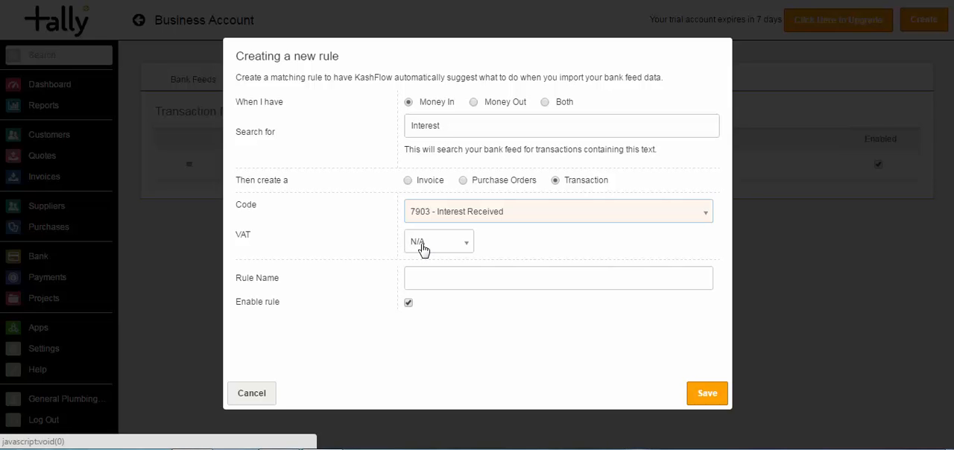
{"action": "left_click", "coordinate": [438, 280]}
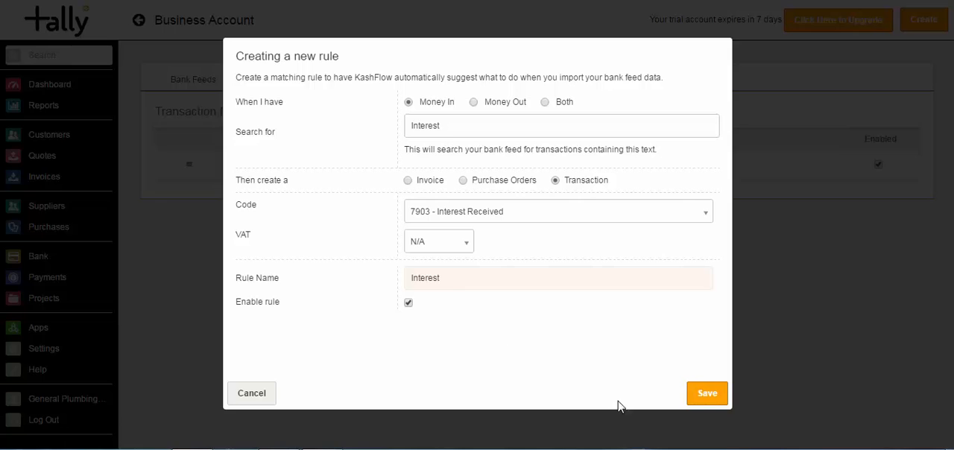
{"action": "left_click", "coordinate": [701, 403]}
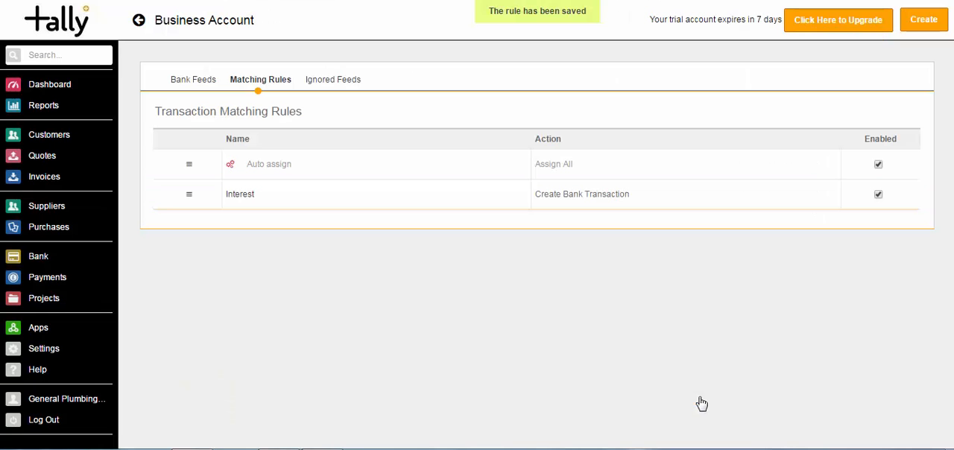
Start another matching rule for Money Out transactions containing "Rent".
{"action": "left_click", "coordinate": [923, 28]}
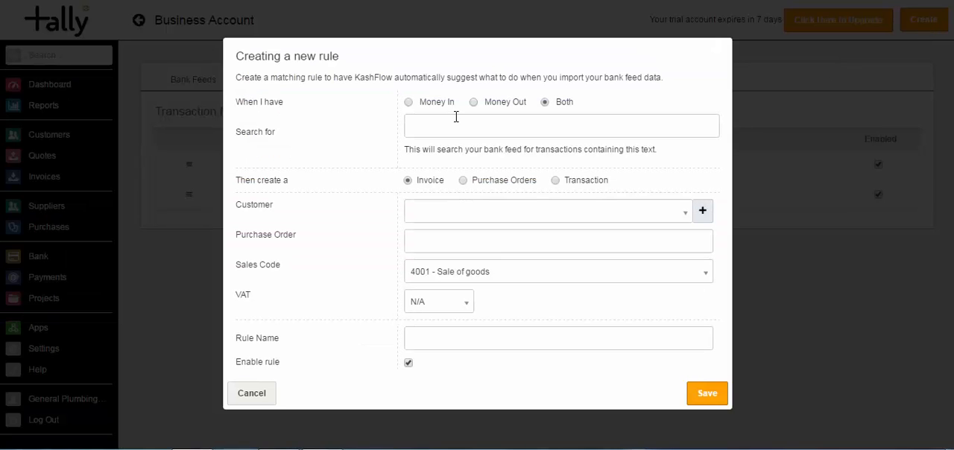
{"action": "left_click", "coordinate": [474, 103]}
{"action": "left_click", "coordinate": [471, 124]}
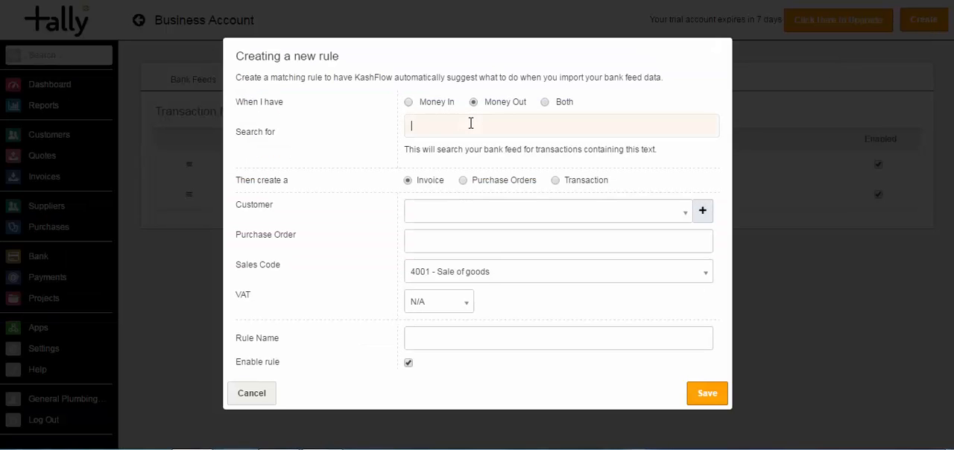
Make the rule create a transaction with code 7100 - Rent and 20% VAT, name it "Rent" and save it.
{"action": "left_click", "coordinate": [556, 182]}
{"action": "left_click", "coordinate": [538, 216]}
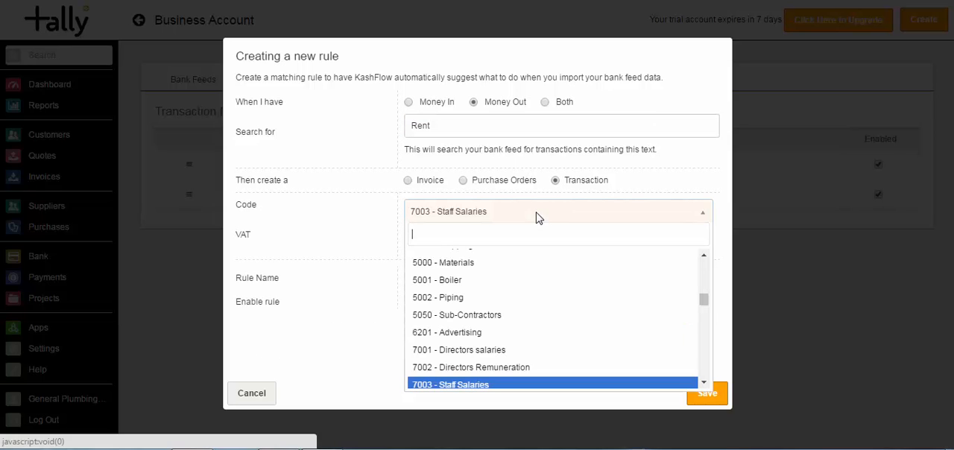
{"action": "type", "text": "rent"}
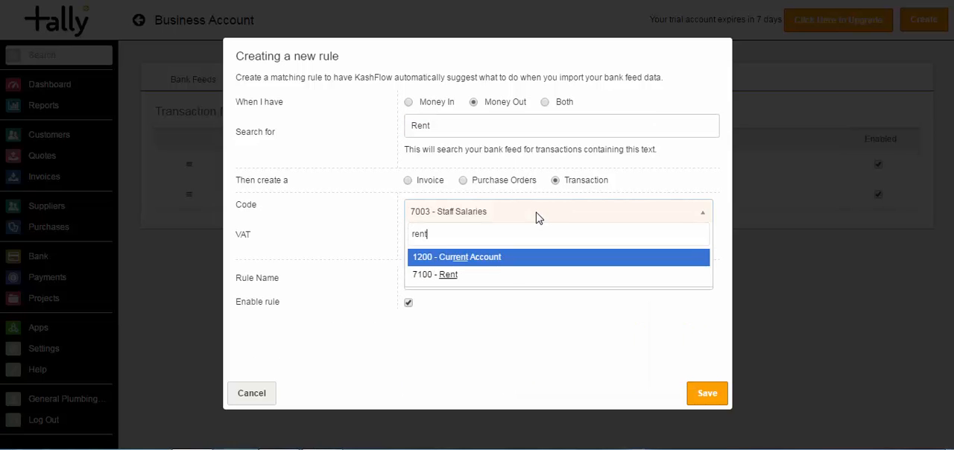
{"action": "left_click", "coordinate": [507, 274]}
{"action": "left_click", "coordinate": [418, 246]}
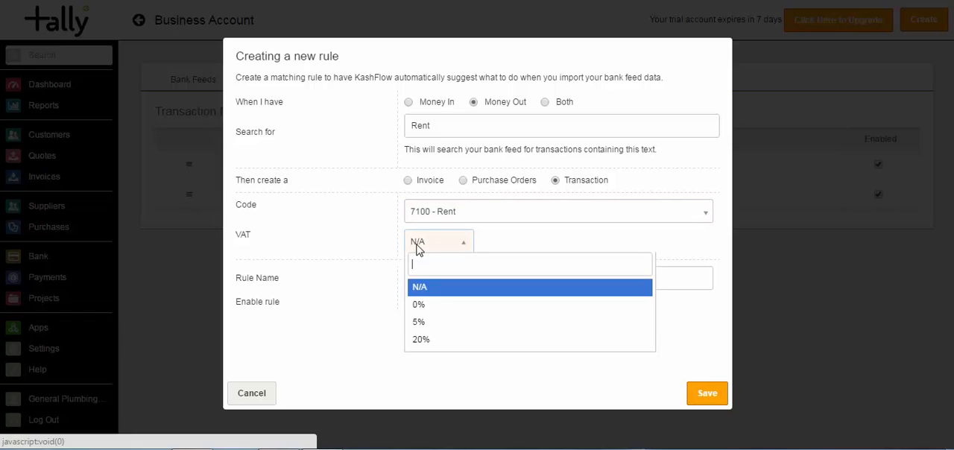
{"action": "left_click", "coordinate": [421, 339]}
{"action": "left_click", "coordinate": [429, 281]}
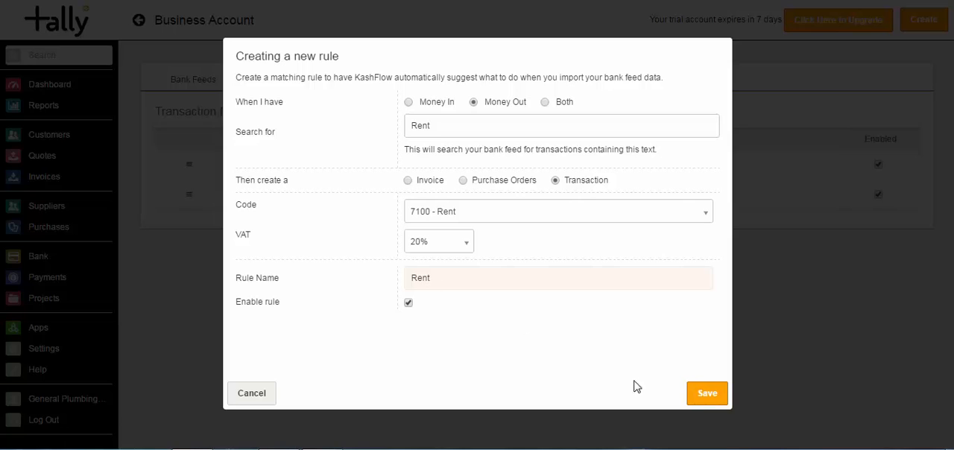
{"action": "left_click", "coordinate": [706, 394]}
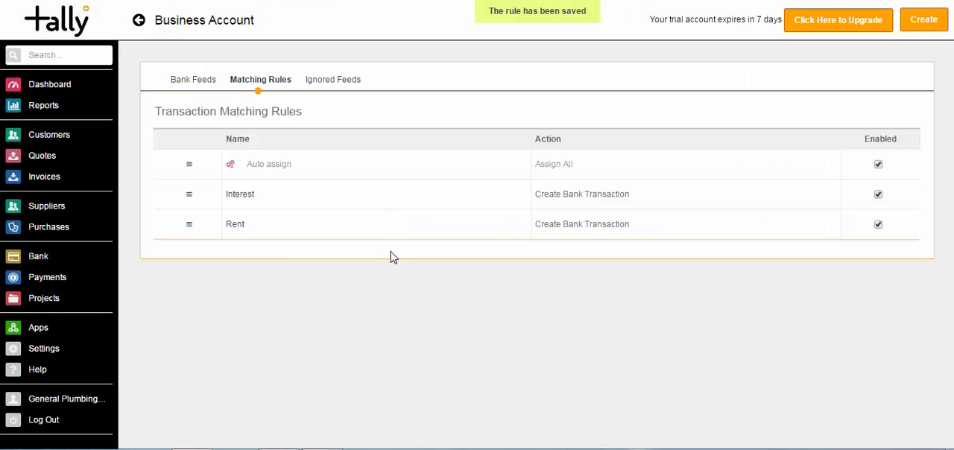
Start a third matching rule for Money Out transactions containing "KashFlow".
{"action": "left_click", "coordinate": [920, 30]}
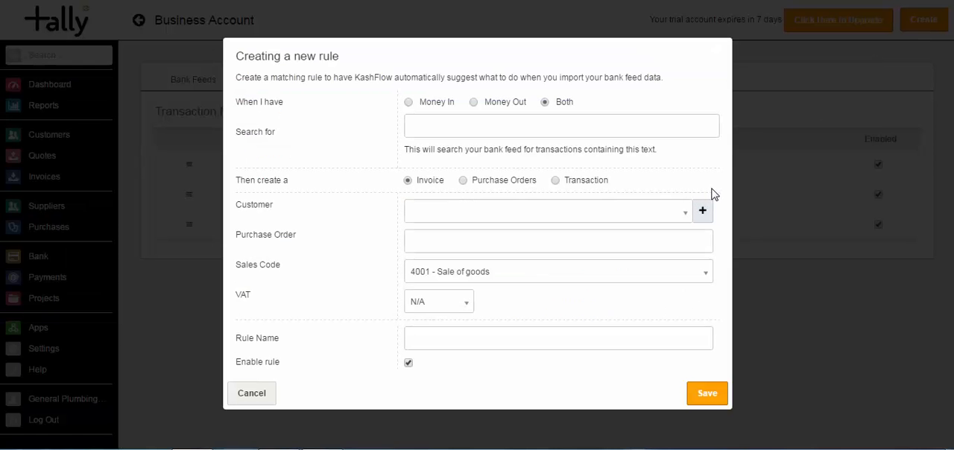
{"action": "left_click", "coordinate": [473, 102]}
{"action": "left_click", "coordinate": [477, 124]}
{"action": "type", "text": "K"}
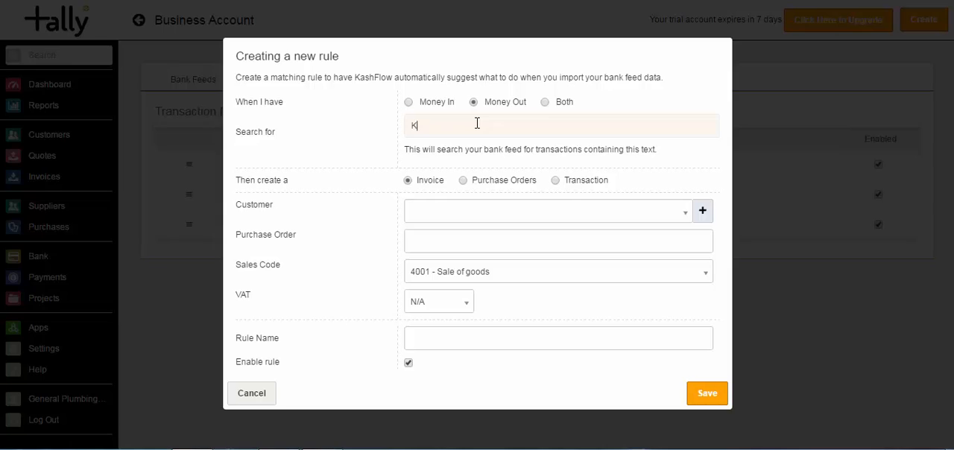
{"action": "type", "text": "ashFlow"}
{"action": "left_click_drag", "start_coordinate": [455, 125], "coordinate": [402, 123]}
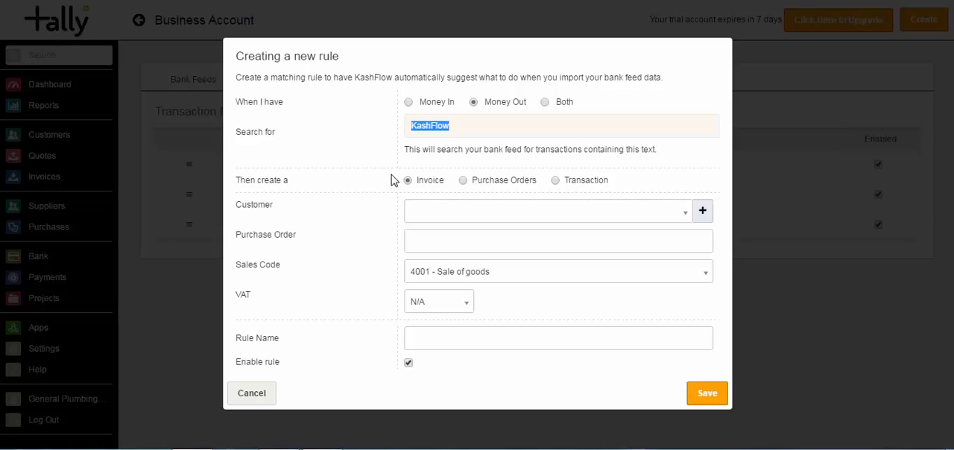
Make the rule create a transaction with code 5000 - Materials and 20% VAT, name it "KF" and save it.
{"action": "left_click", "coordinate": [556, 180]}
{"action": "left_click", "coordinate": [556, 217]}
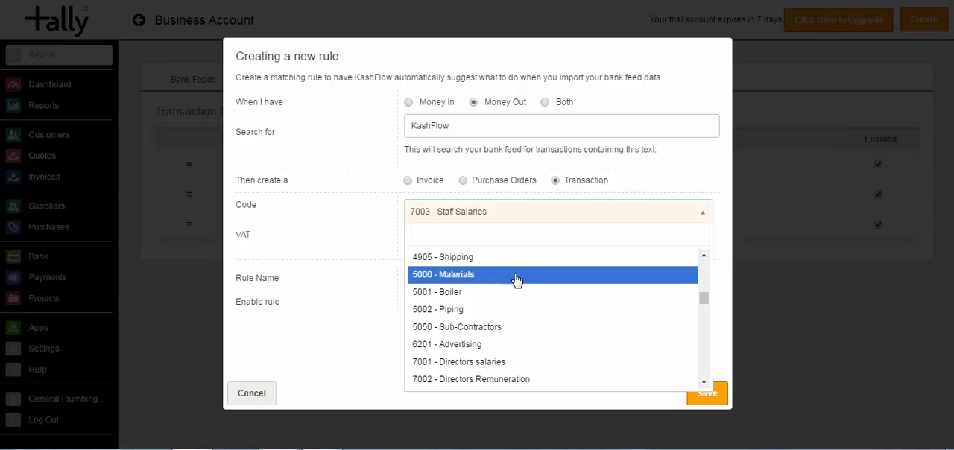
{"action": "left_click", "coordinate": [514, 277]}
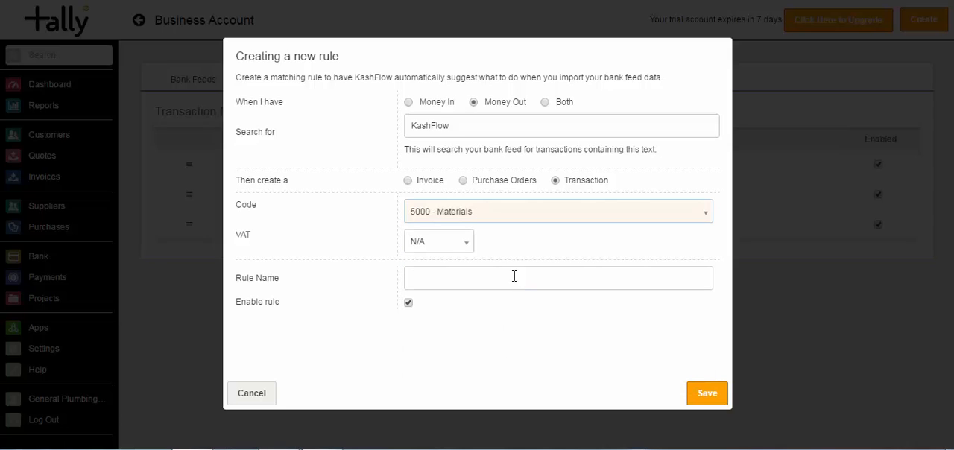
{"action": "left_click", "coordinate": [445, 243]}
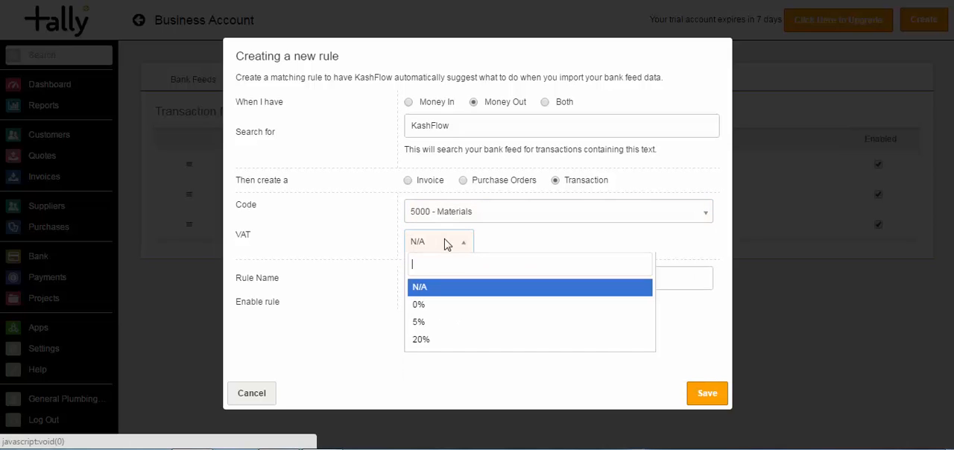
{"action": "left_click", "coordinate": [431, 341]}
{"action": "left_click", "coordinate": [422, 278]}
{"action": "type", "text": "K"}
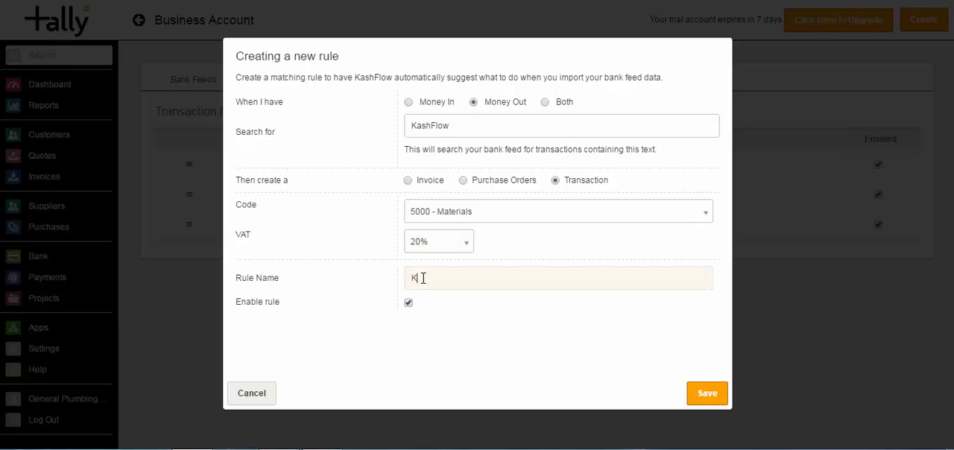
{"action": "type", "text": "F"}
{"action": "left_click", "coordinate": [717, 395]}
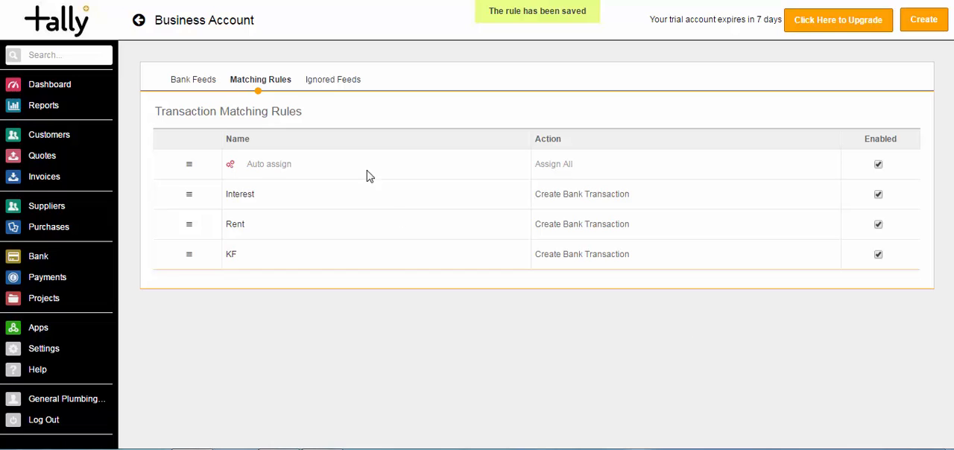
Load the bank feed transactions dated from 01/04/2014 to 30/04/2014.
{"action": "left_click", "coordinate": [202, 85]}
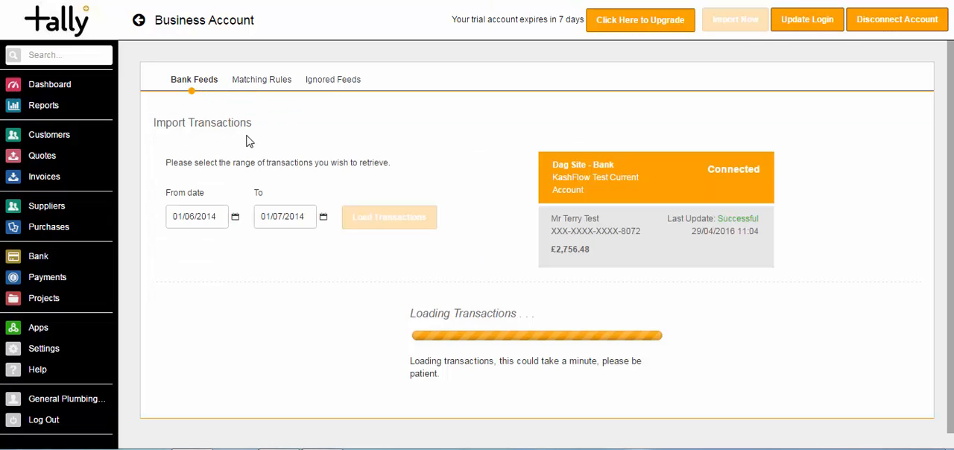
{"action": "left_click", "coordinate": [222, 218]}
{"action": "left_click", "coordinate": [226, 241]}
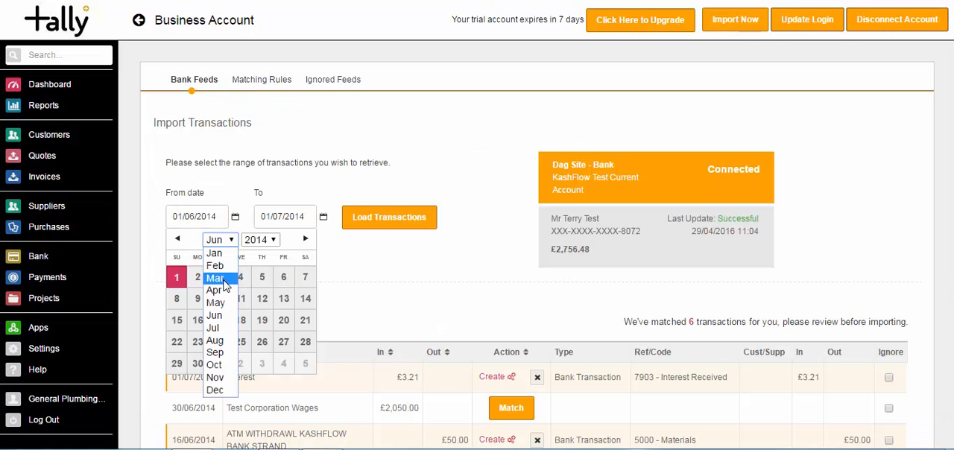
{"action": "left_click", "coordinate": [224, 292]}
{"action": "left_click", "coordinate": [219, 277]}
{"action": "left_click", "coordinate": [291, 217]}
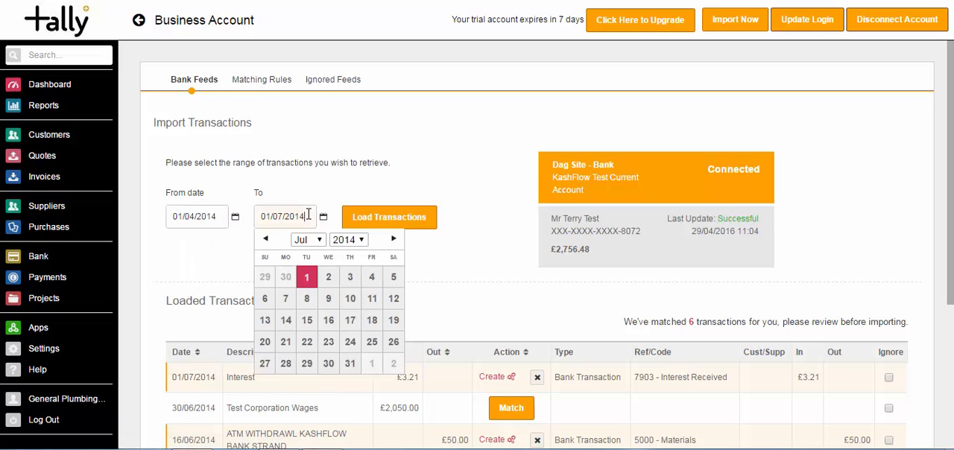
{"action": "left_click", "coordinate": [311, 240]}
{"action": "left_click", "coordinate": [302, 290]}
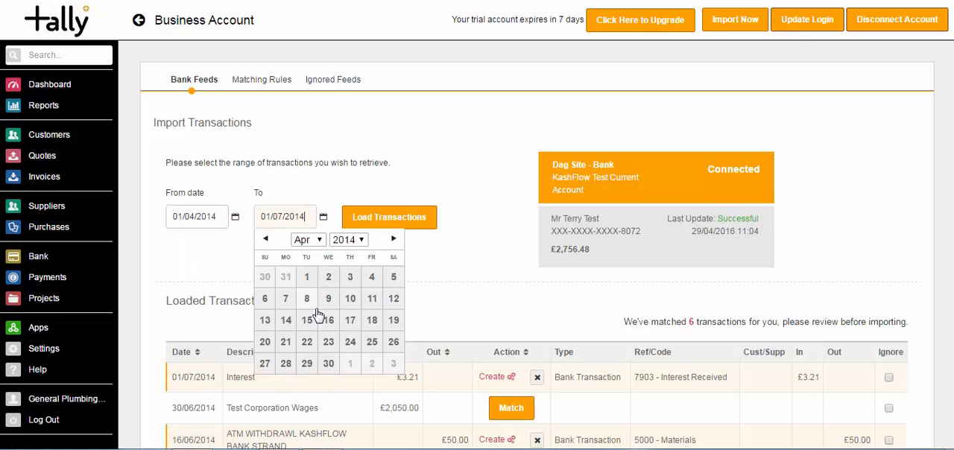
{"action": "left_click", "coordinate": [328, 364]}
{"action": "left_click", "coordinate": [360, 225]}
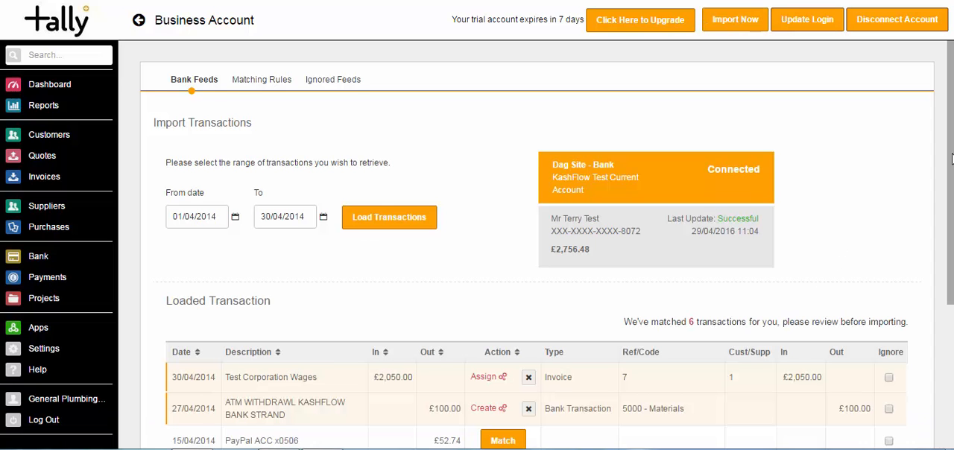
Remove the suggested match from the 30/04/2014 Test Corporation Wages transaction and manually assign it to invoice 7 for 5 POINTS STORE.
{"action": "scroll", "coordinate": [951, 158], "scroll_direction": "down", "scroll_amount": 3}
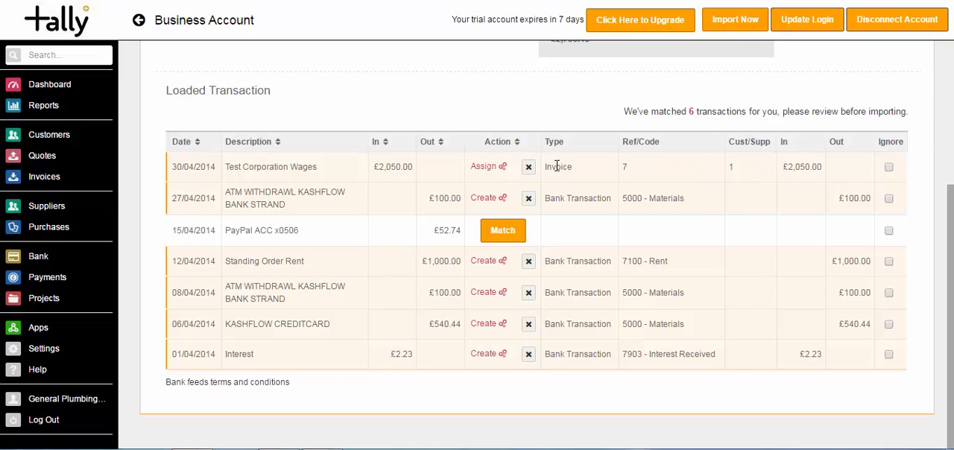
{"action": "left_click", "coordinate": [529, 170]}
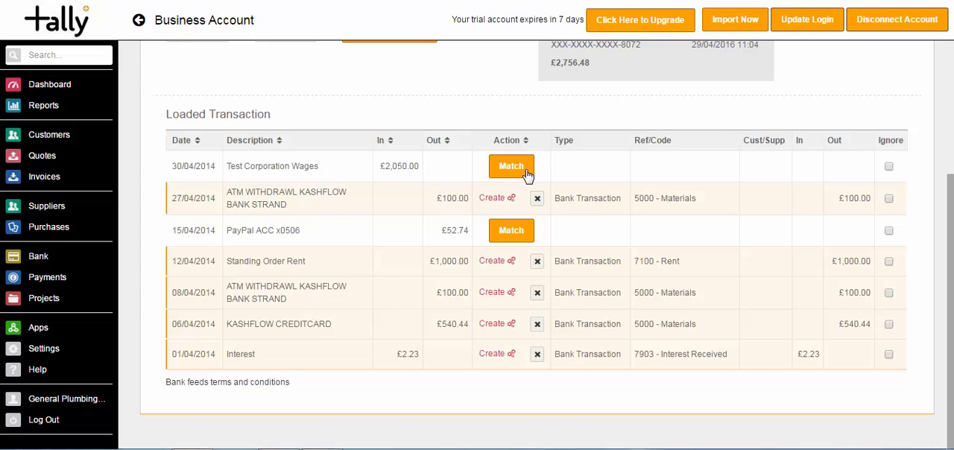
{"action": "left_click", "coordinate": [512, 167]}
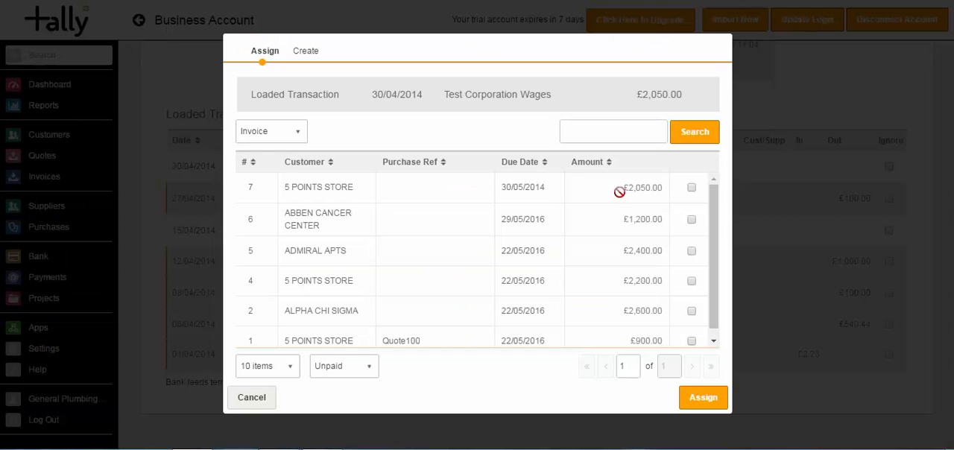
{"action": "mouse_move", "coordinate": [714, 202]}
{"action": "left_mouse_down"}
{"action": "mouse_move", "coordinate": [716, 256]}
{"action": "mouse_move", "coordinate": [711, 207]}
{"action": "left_mouse_up"}
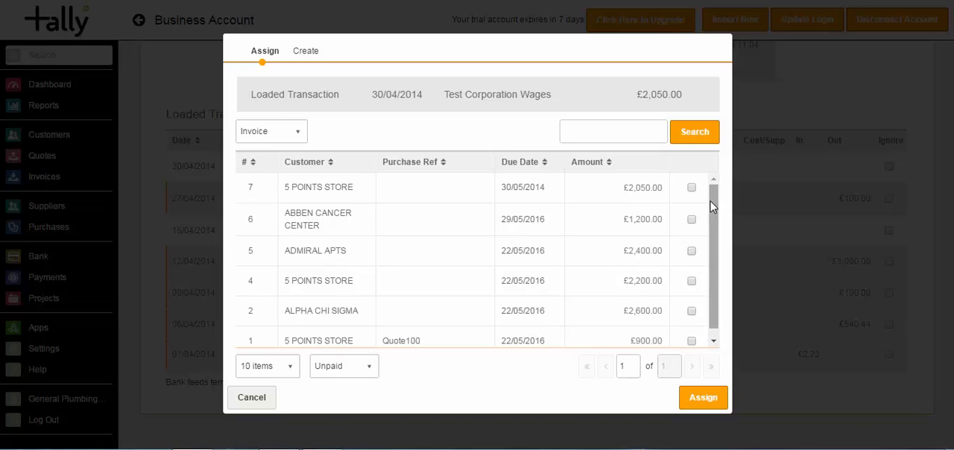
{"action": "left_click", "coordinate": [692, 188]}
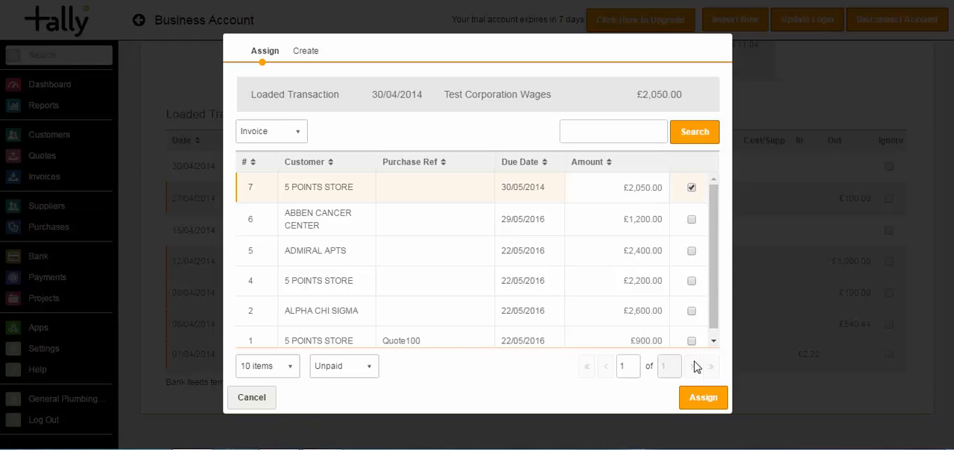
{"action": "left_click", "coordinate": [701, 400]}
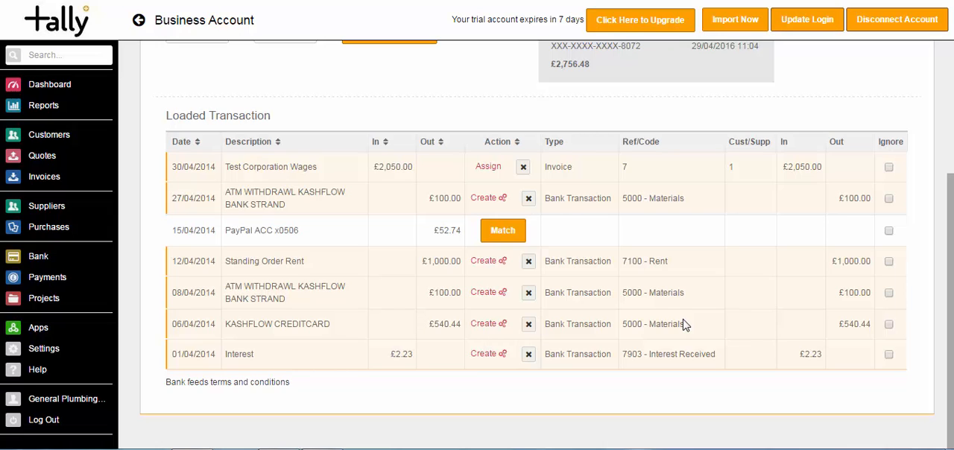
Match the 15/04/2014 PayPal ACC x0506 entry by creating a bank transaction for it with code 9998 - Other and 20% VAT.
{"action": "left_click", "coordinate": [507, 237]}
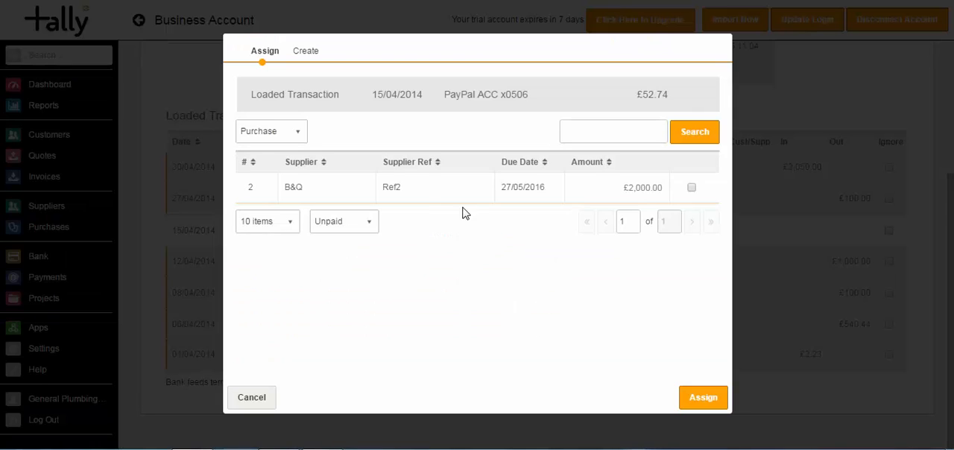
{"action": "left_click", "coordinate": [307, 54]}
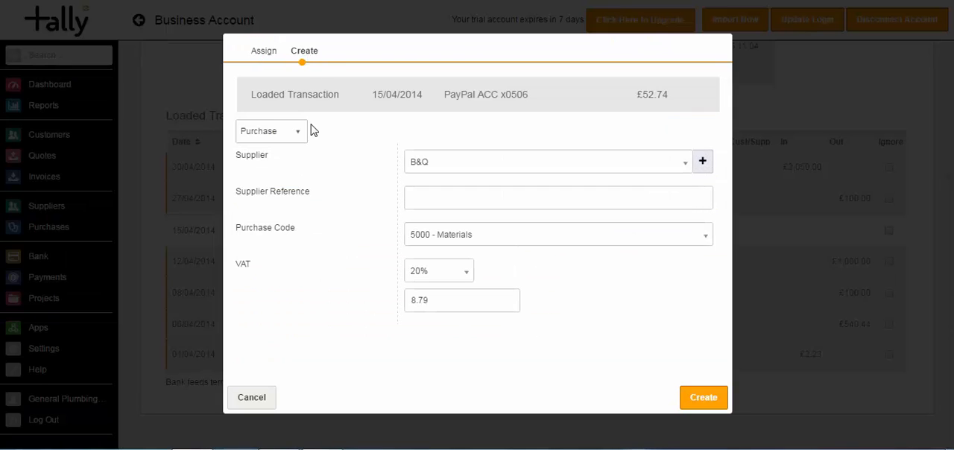
{"action": "left_click", "coordinate": [301, 133]}
{"action": "left_click", "coordinate": [297, 170]}
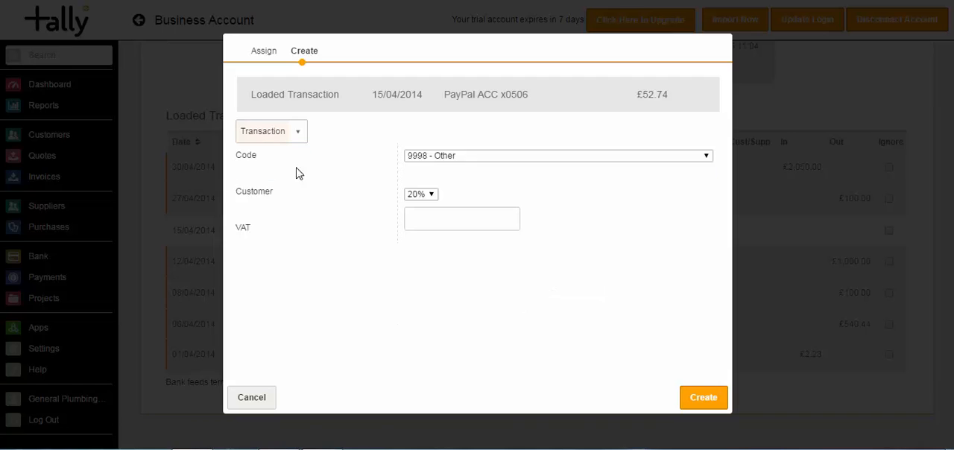
{"action": "left_click", "coordinate": [691, 398]}
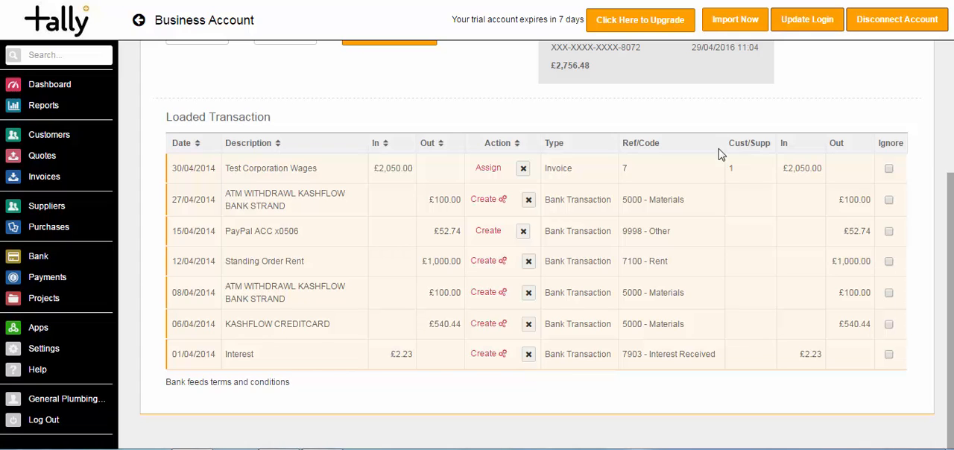
Import the matched bank feed transactions into the Business Account and review them in its transaction list.
{"action": "left_click", "coordinate": [734, 22]}
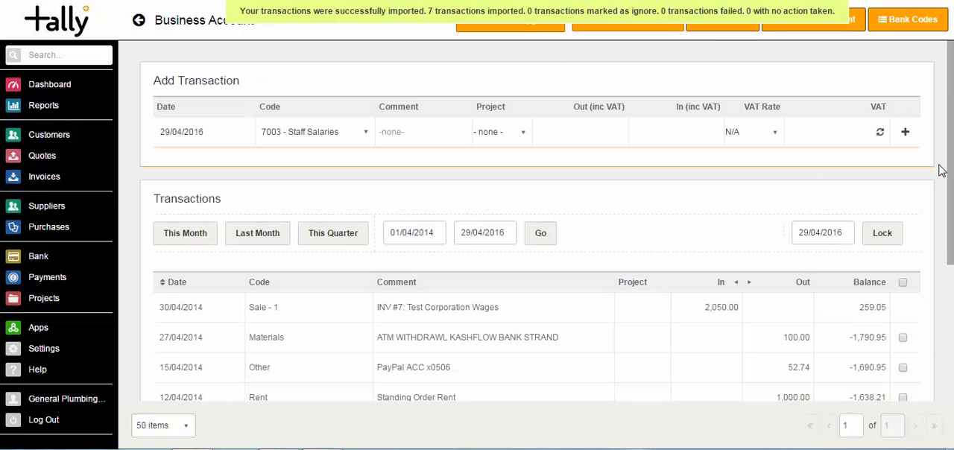
{"action": "left_click_drag", "start_coordinate": [952, 155], "coordinate": [951, 221]}
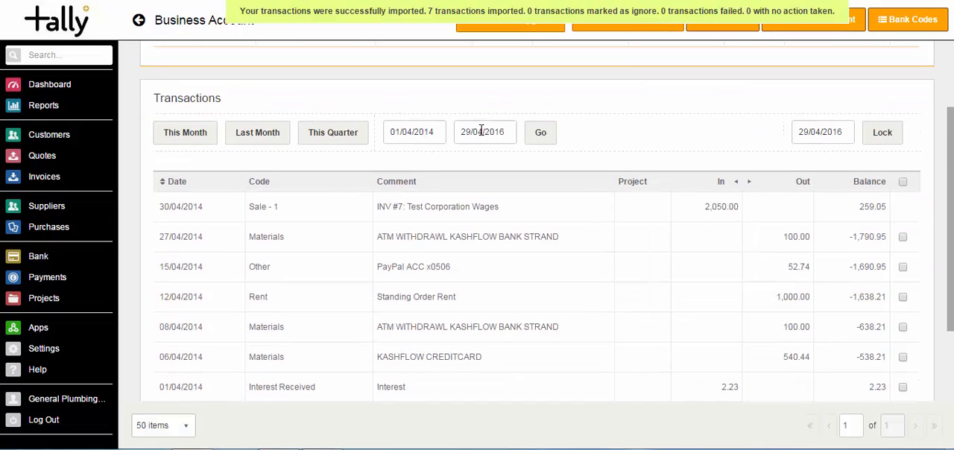